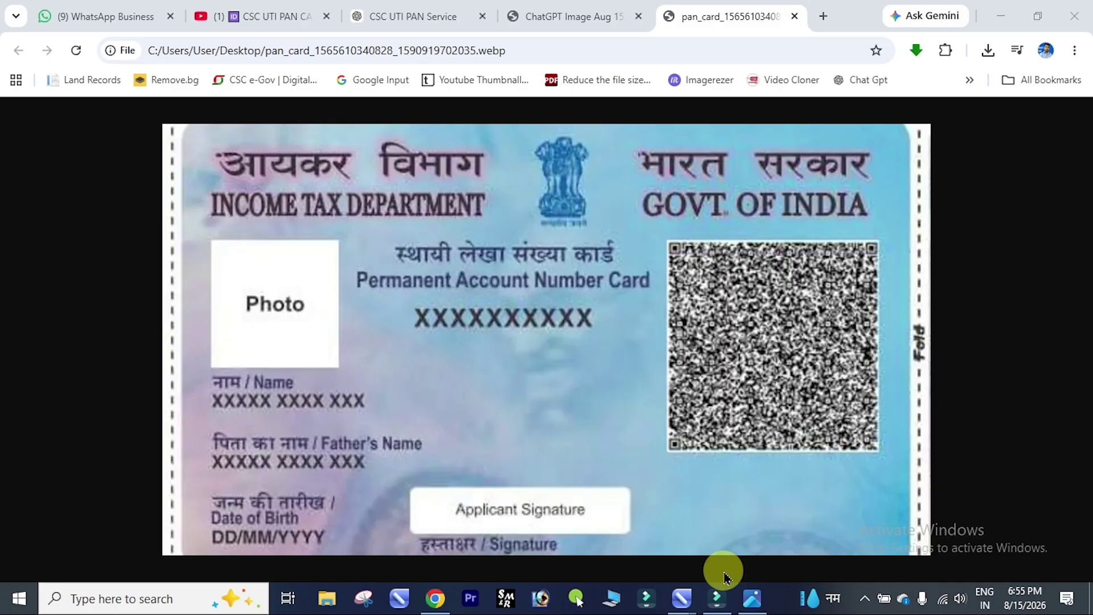
Switch to the Photos viewer showing the CSC UTI PAN Service Live thumbnail
{"action": "left_click", "coordinate": [751, 598]}
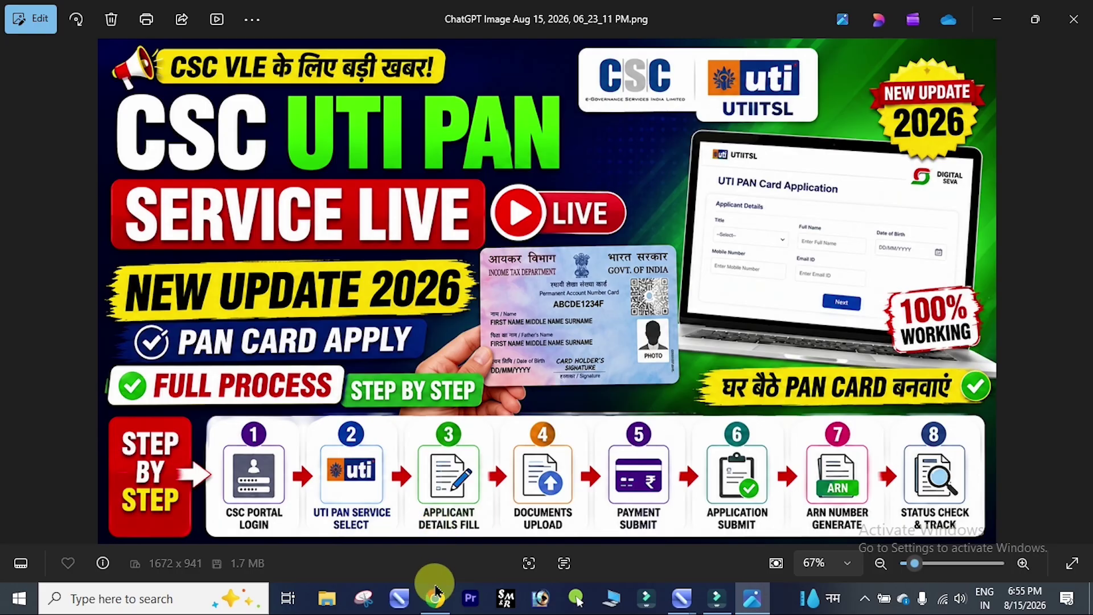
Bring Google Chrome back in front of the Photos viewer
{"action": "mouse_move", "coordinate": [435, 604]}
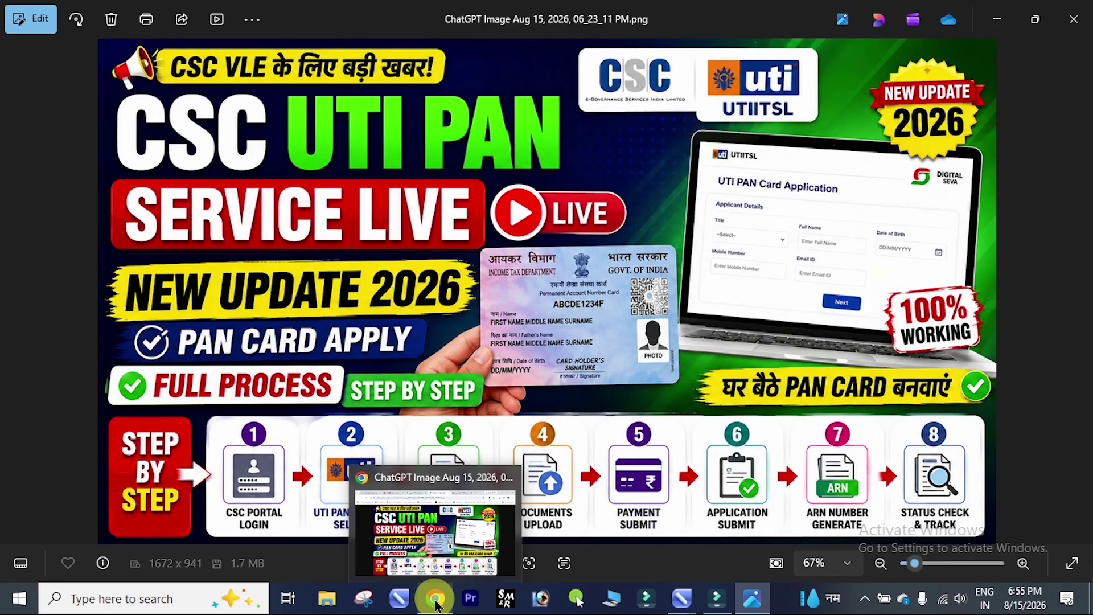
{"action": "left_click", "coordinate": [436, 603]}
In a new tab, load the Digital Seva portal from the CSC e-Gov bookmark and go to Login
{"action": "left_click", "coordinate": [824, 17]}
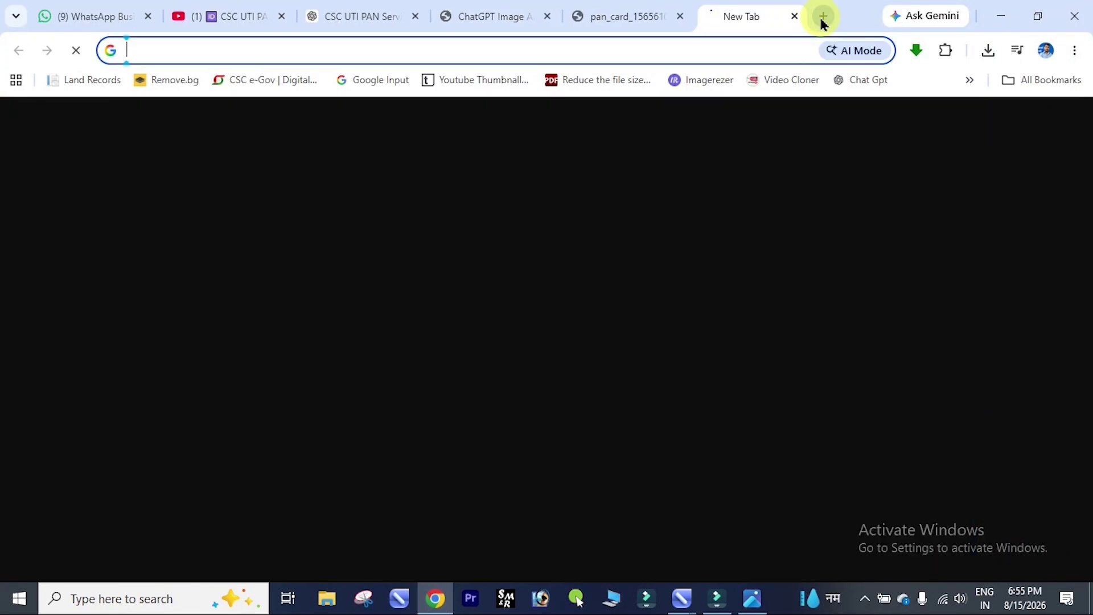
{"action": "left_click", "coordinate": [259, 81]}
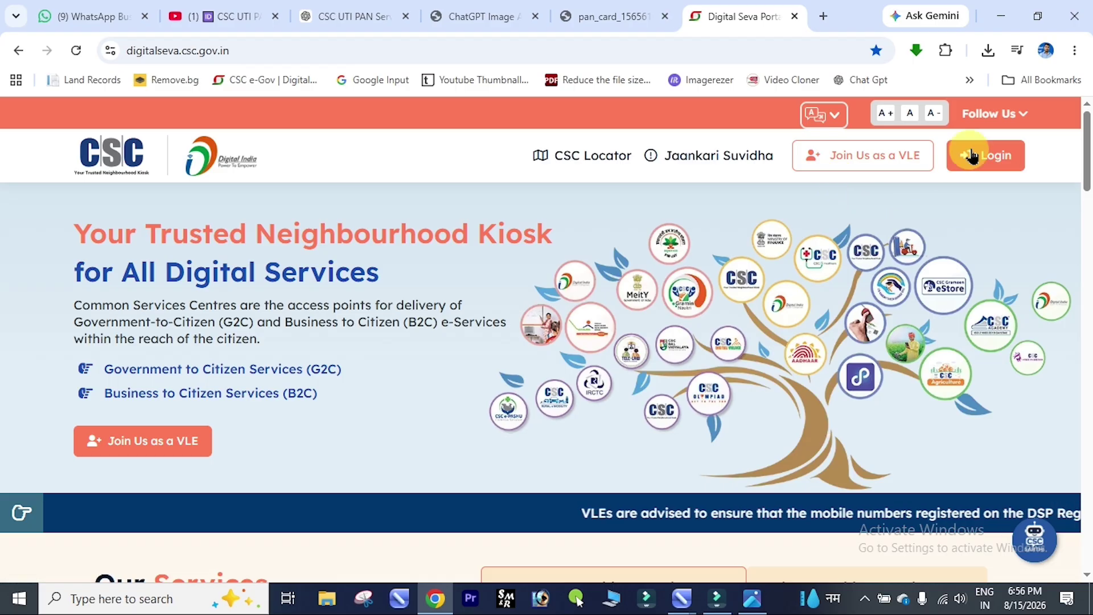
{"action": "left_click", "coordinate": [989, 163]}
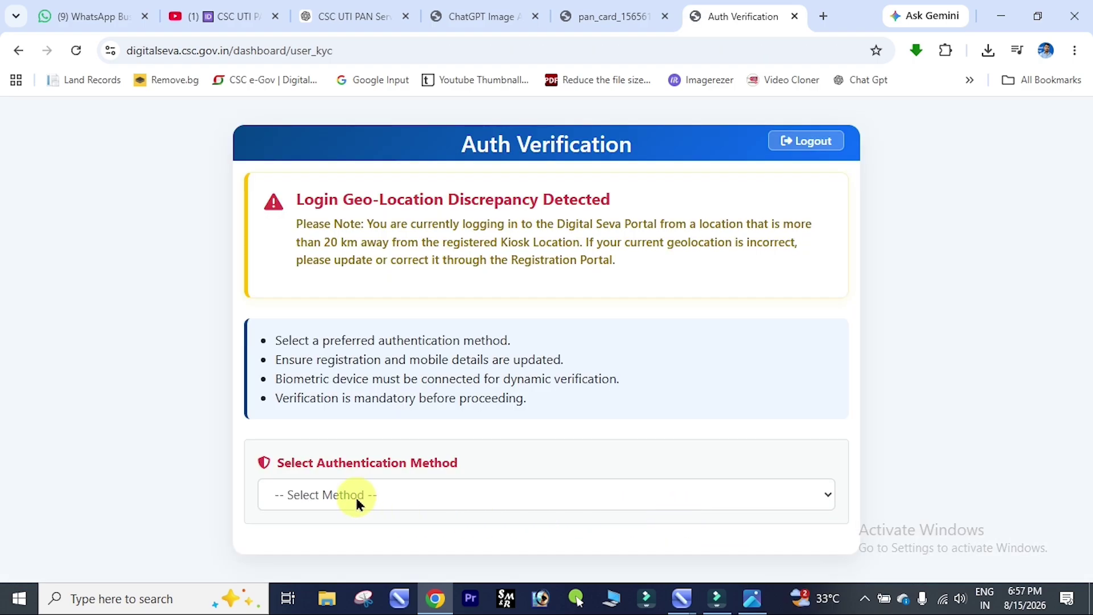
Select OTP Verification as the authentication method, proceed, and generate the OTP
{"action": "left_click", "coordinate": [353, 493]}
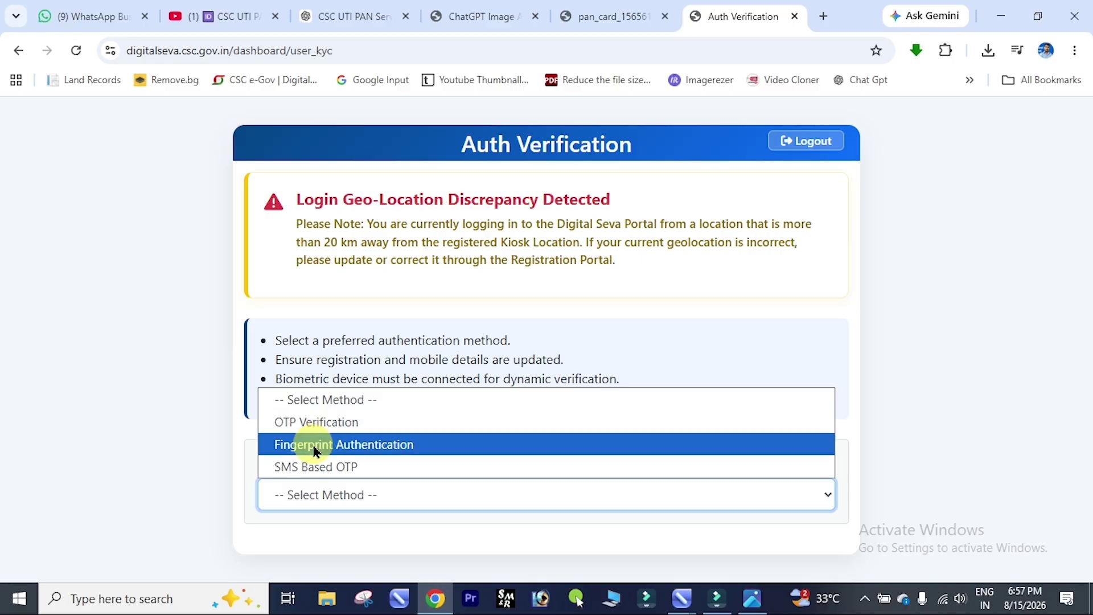
{"action": "left_click", "coordinate": [359, 424]}
{"action": "scroll", "coordinate": [407, 511], "scroll_direction": "down", "scroll_amount": 2}
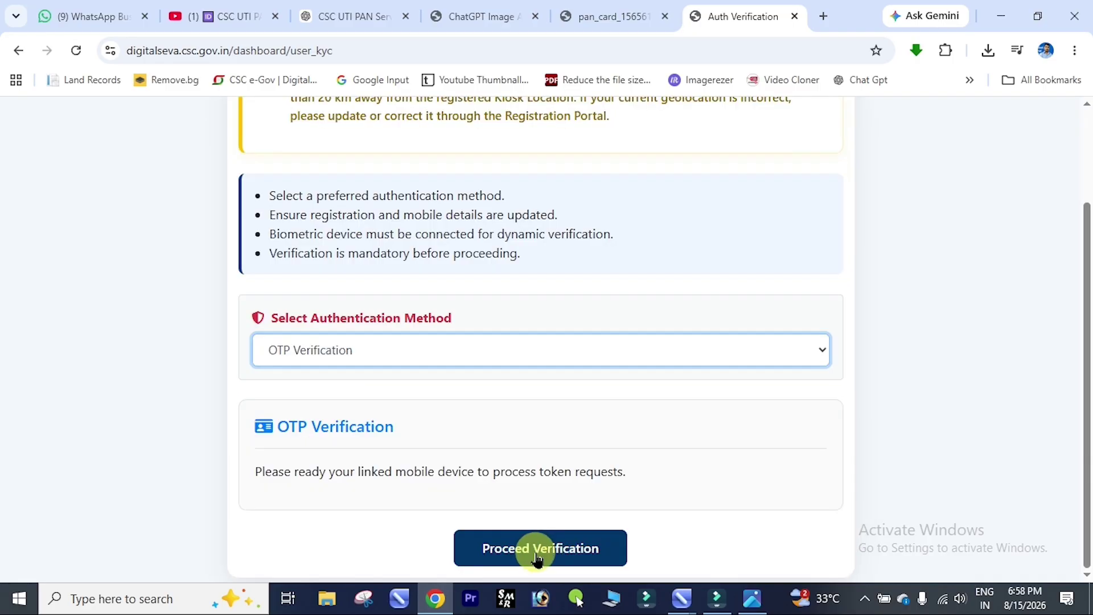
{"action": "left_click", "coordinate": [537, 551]}
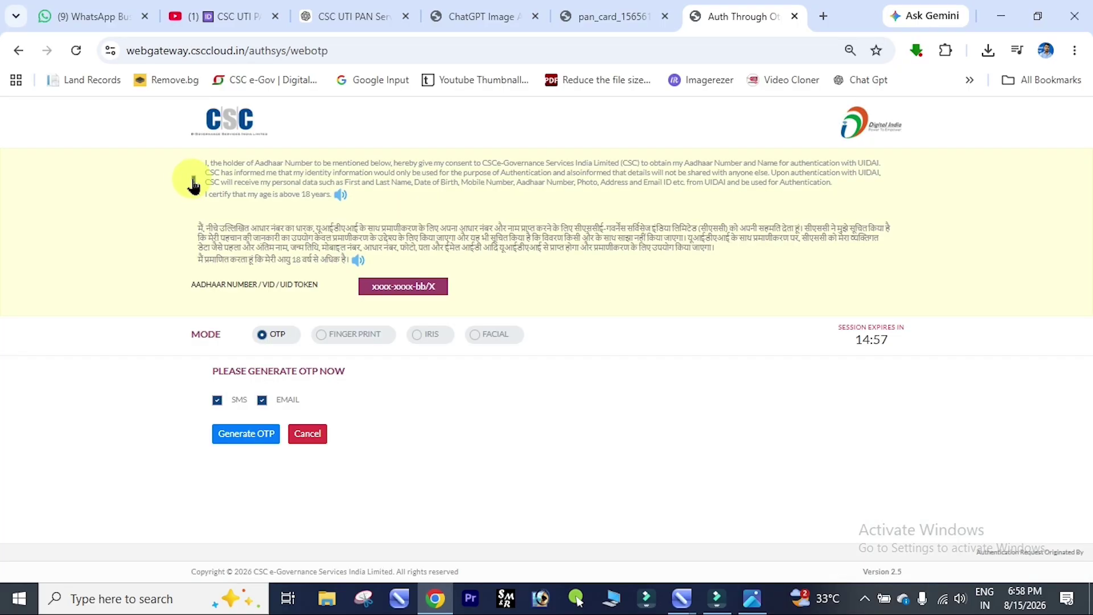
{"action": "left_click", "coordinate": [244, 437]}
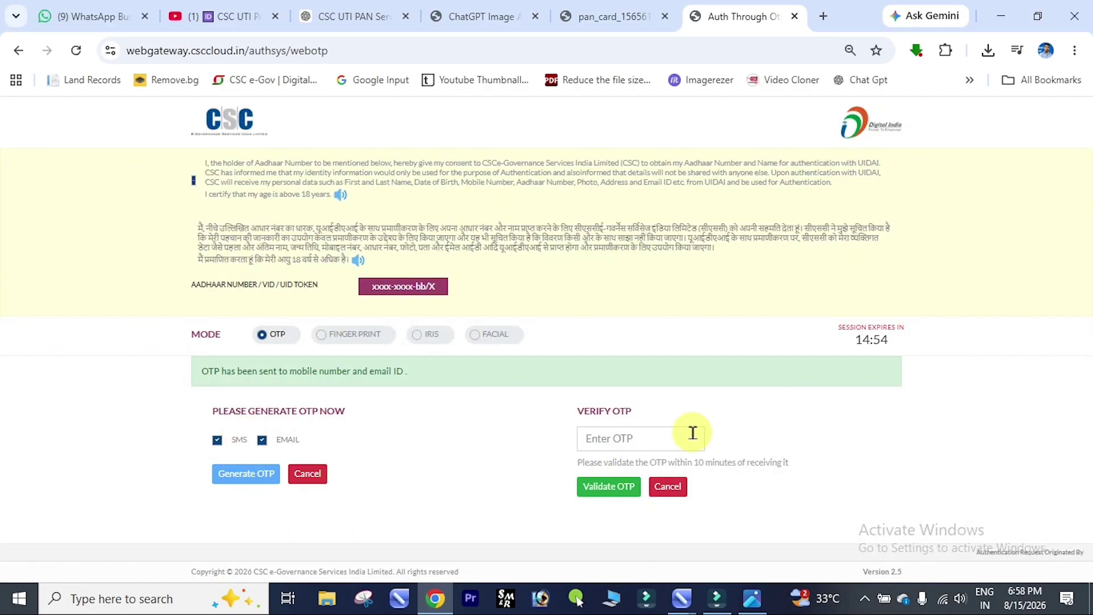
{"action": "left_click", "coordinate": [676, 442]}
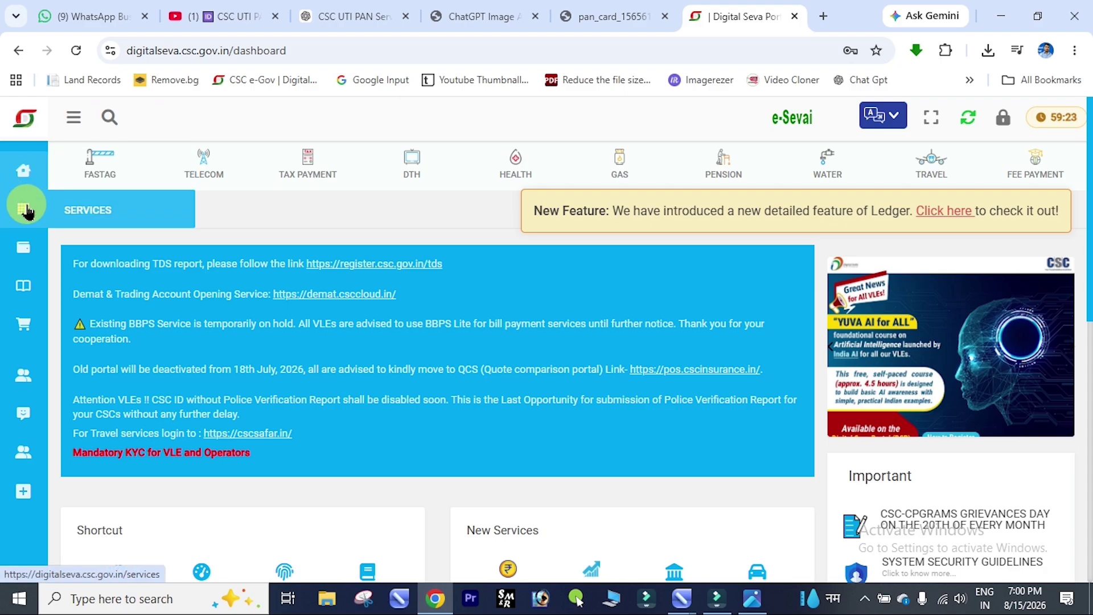
Search the services list for 'uTI' and launch UTIITSL PAN Card Service - Aadhaar Online
{"action": "left_click", "coordinate": [106, 215]}
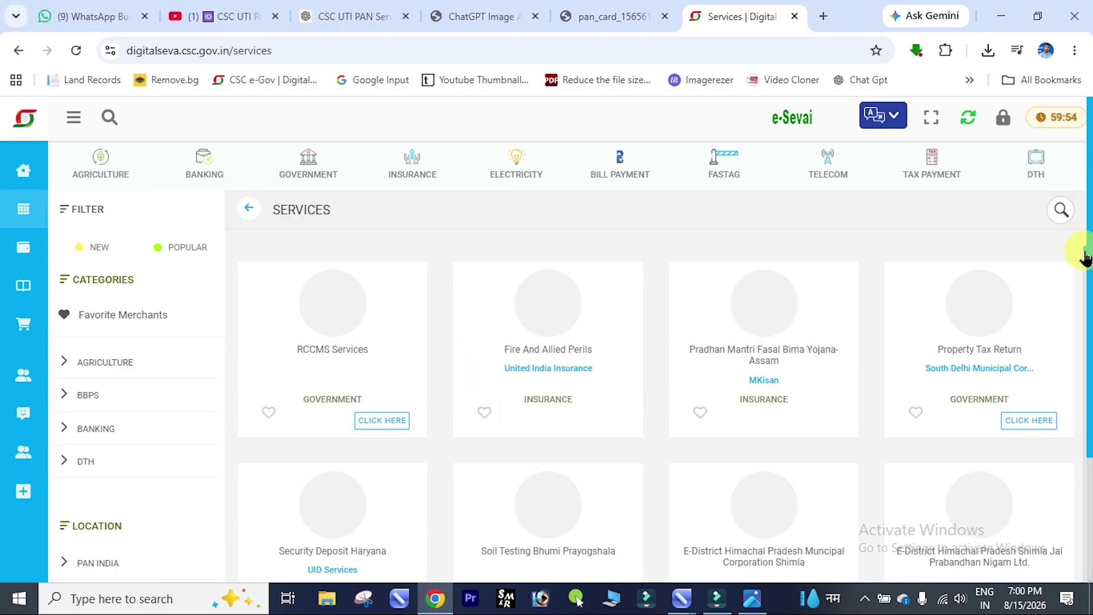
{"action": "left_click_drag", "start_coordinate": [1089, 255], "coordinate": [1088, 337]}
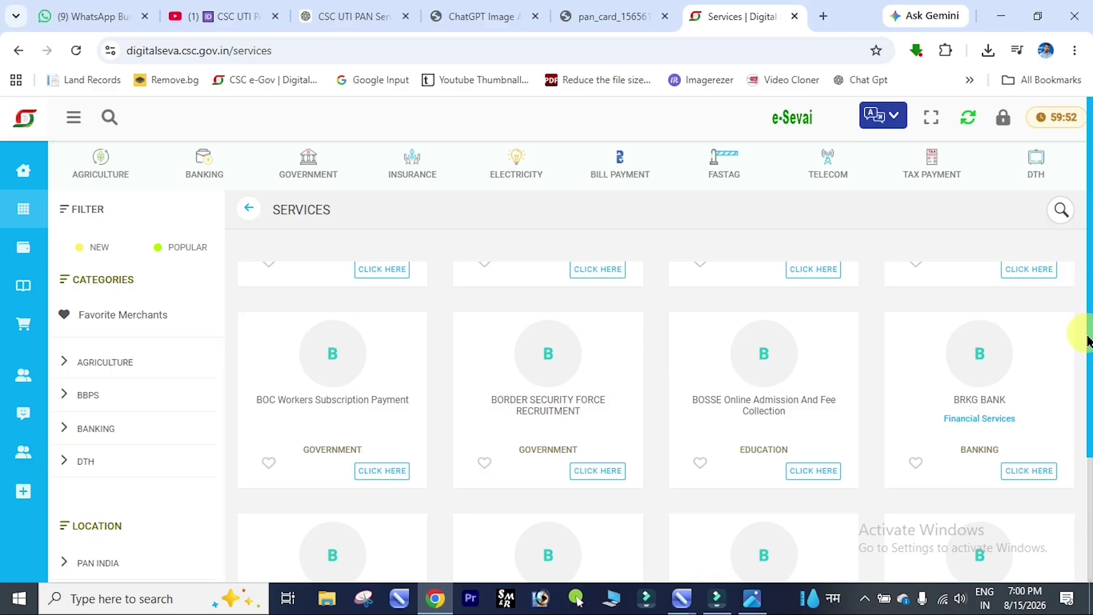
{"action": "scroll", "coordinate": [872, 310], "scroll_direction": "up", "scroll_amount": 5}
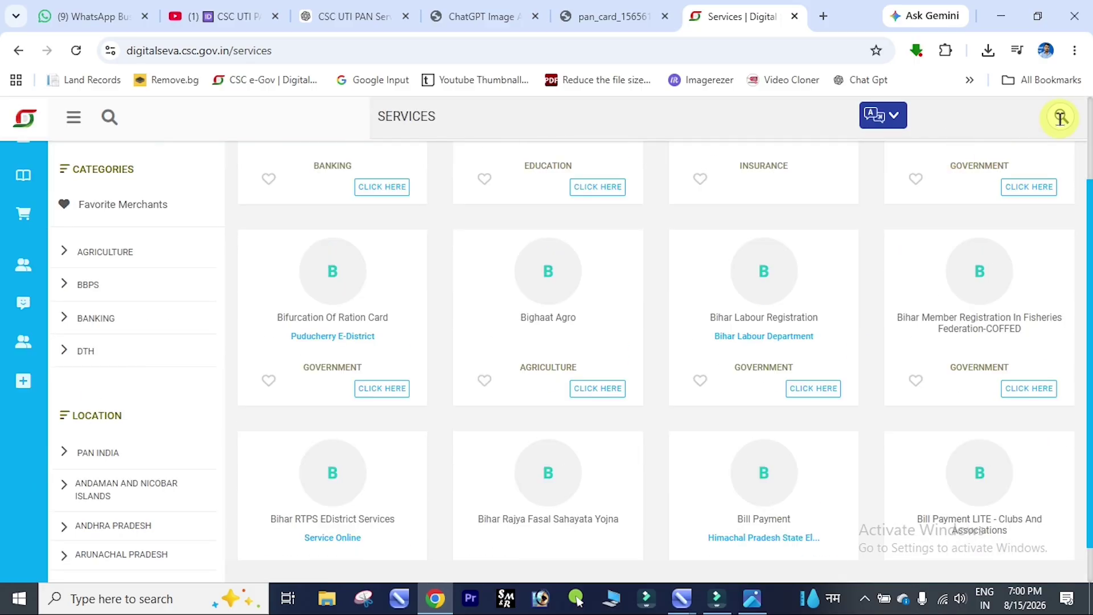
{"action": "left_click", "coordinate": [1060, 118]}
{"action": "type", "text": "uTI"}
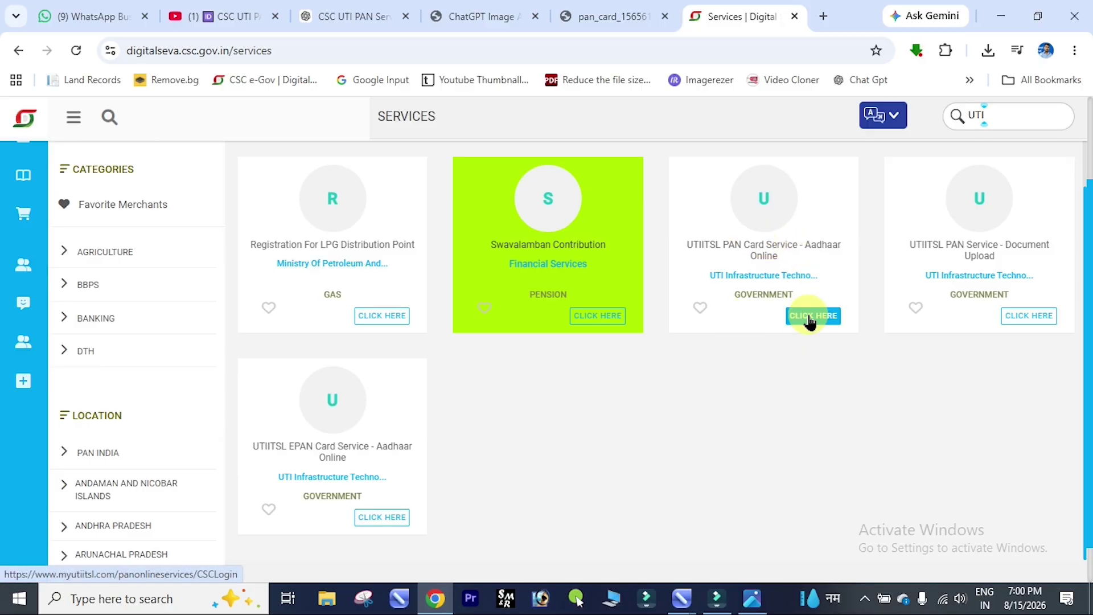
{"action": "left_click", "coordinate": [811, 317]}
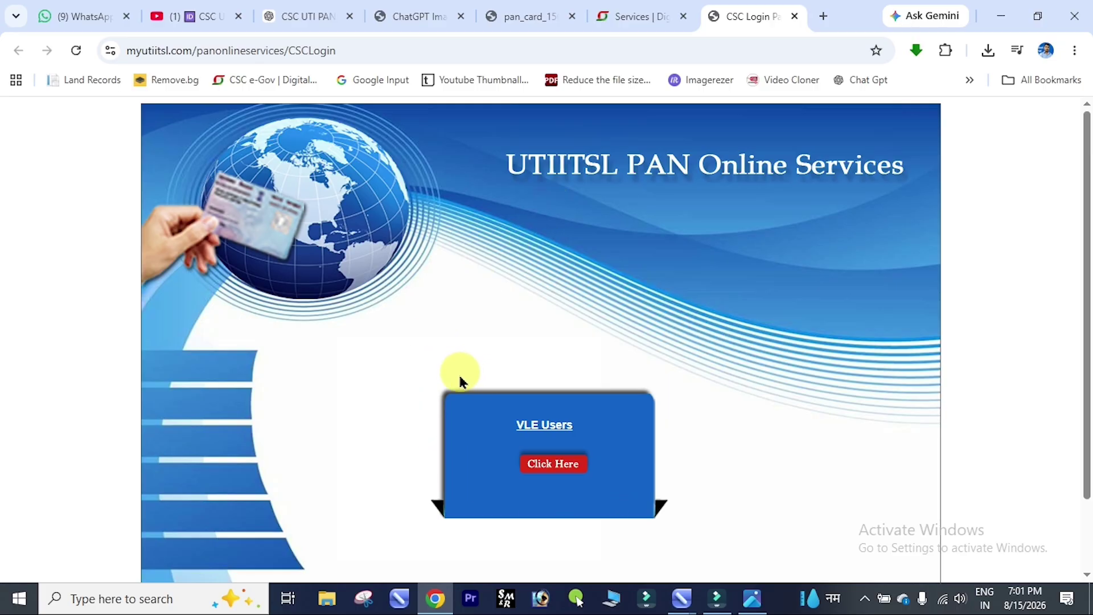
Continue as a VLE user and submit the received verification code
{"action": "left_click", "coordinate": [544, 470]}
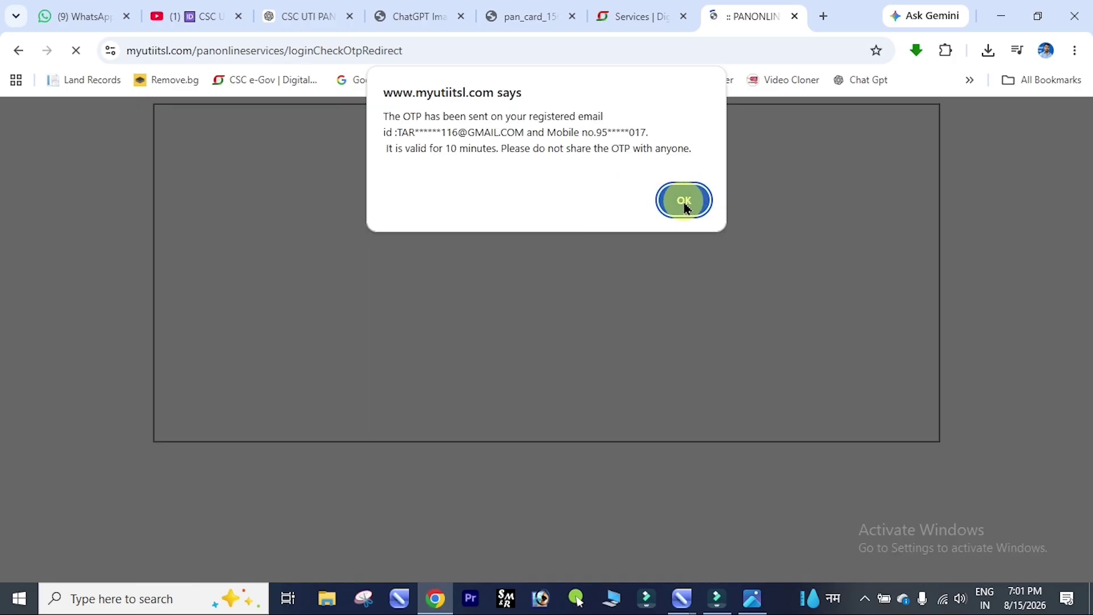
{"action": "left_click", "coordinate": [682, 200]}
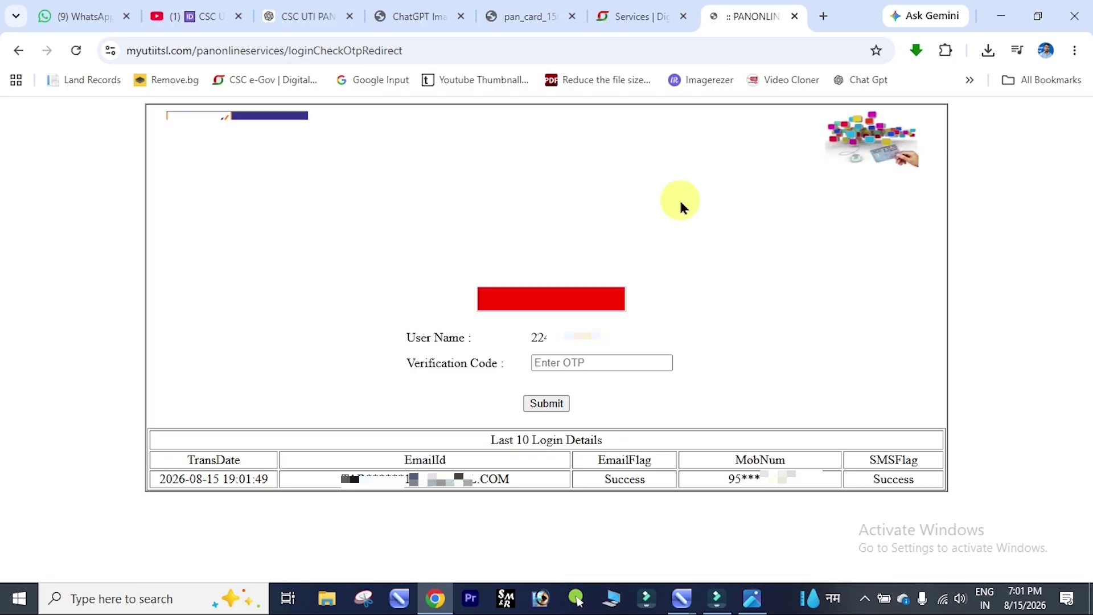
{"action": "left_click", "coordinate": [598, 363]}
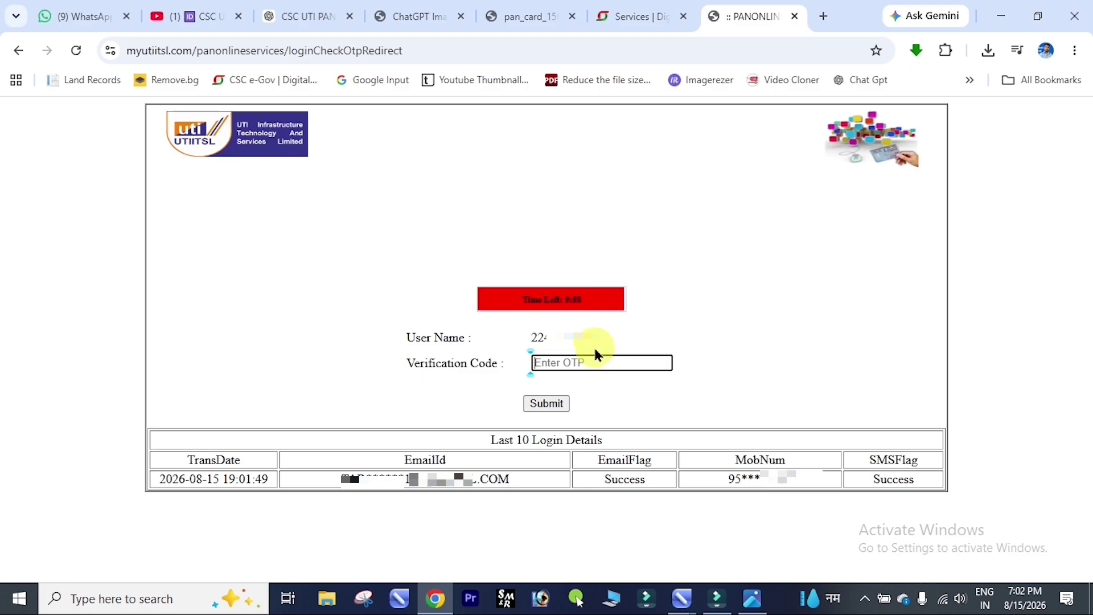
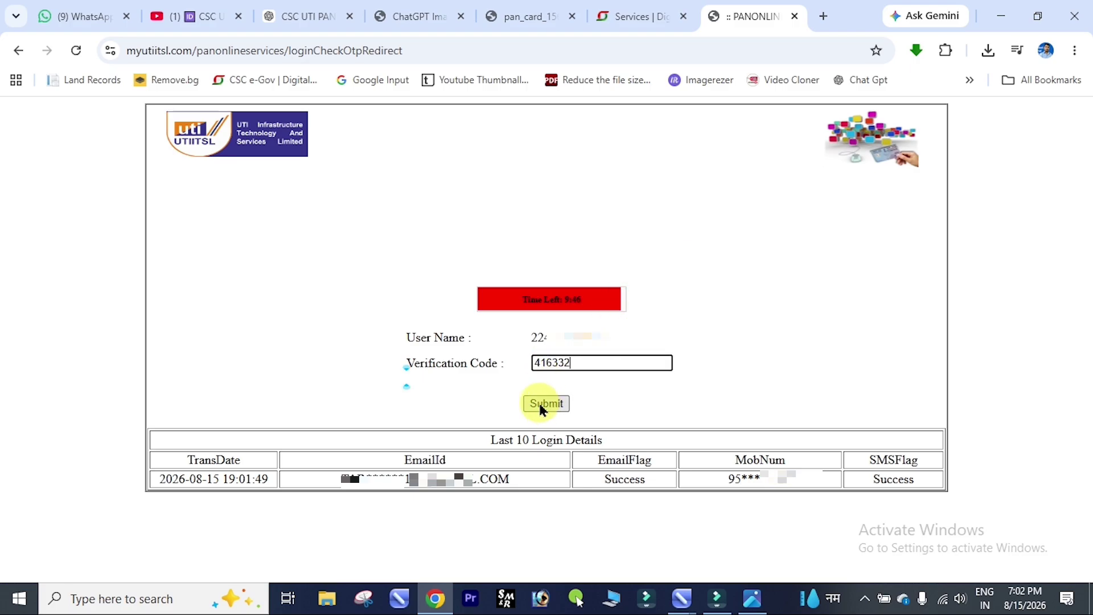
{"action": "left_click", "coordinate": [544, 404]}
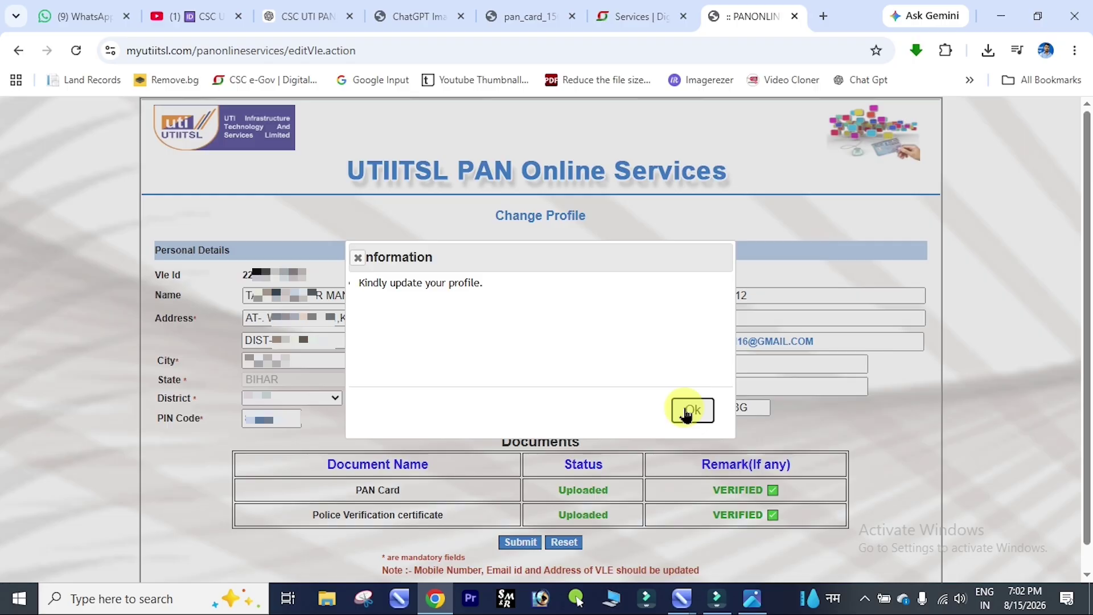
Acknowledge the update-profile notice, submit the Change Profile form, and confirm the success message
{"action": "left_click", "coordinate": [693, 412]}
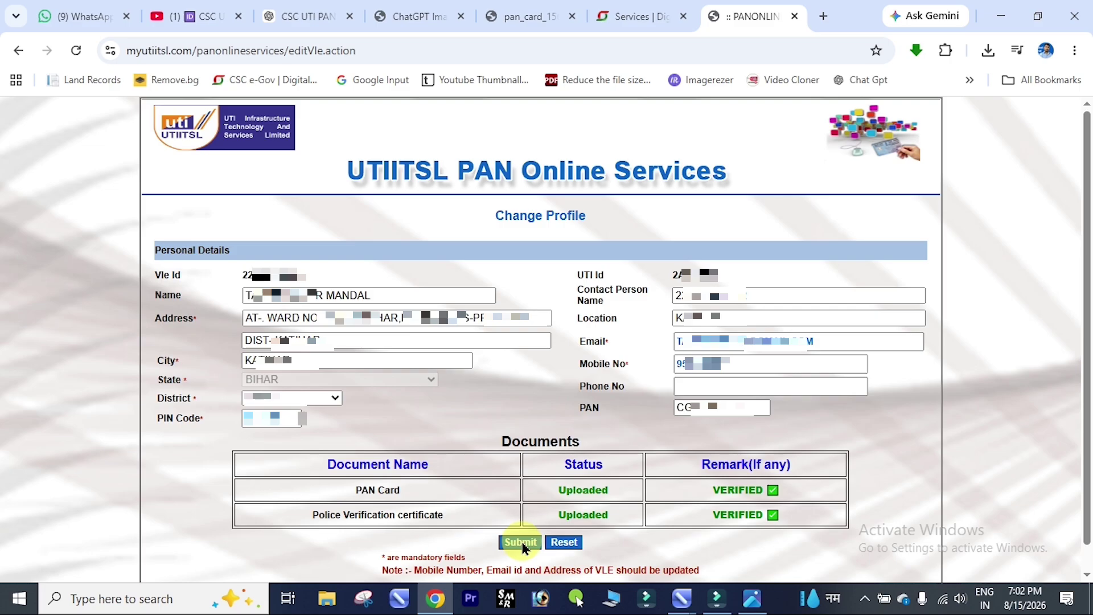
{"action": "left_click", "coordinate": [521, 544]}
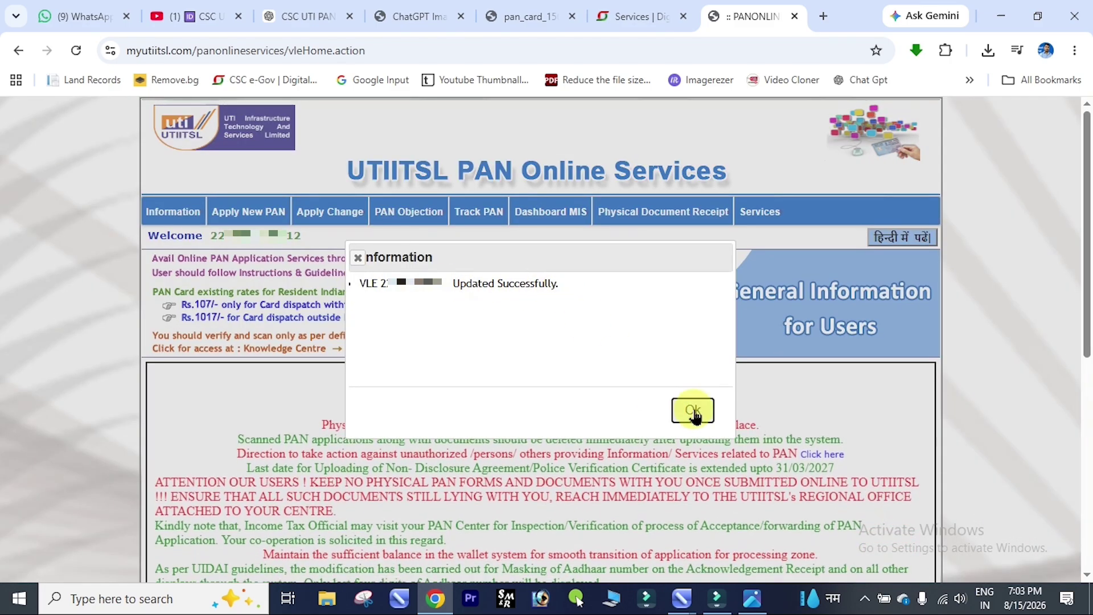
{"action": "left_click", "coordinate": [694, 415]}
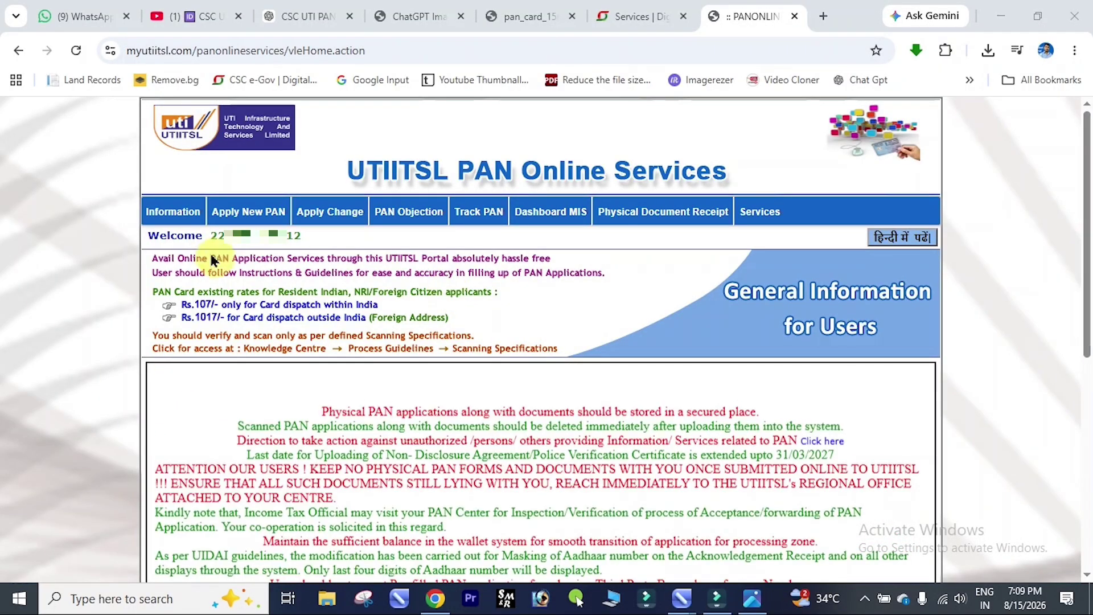
Start an Application for New PAN in Aadhaar e-KYC Digital Mode
{"action": "mouse_move", "coordinate": [264, 216]}
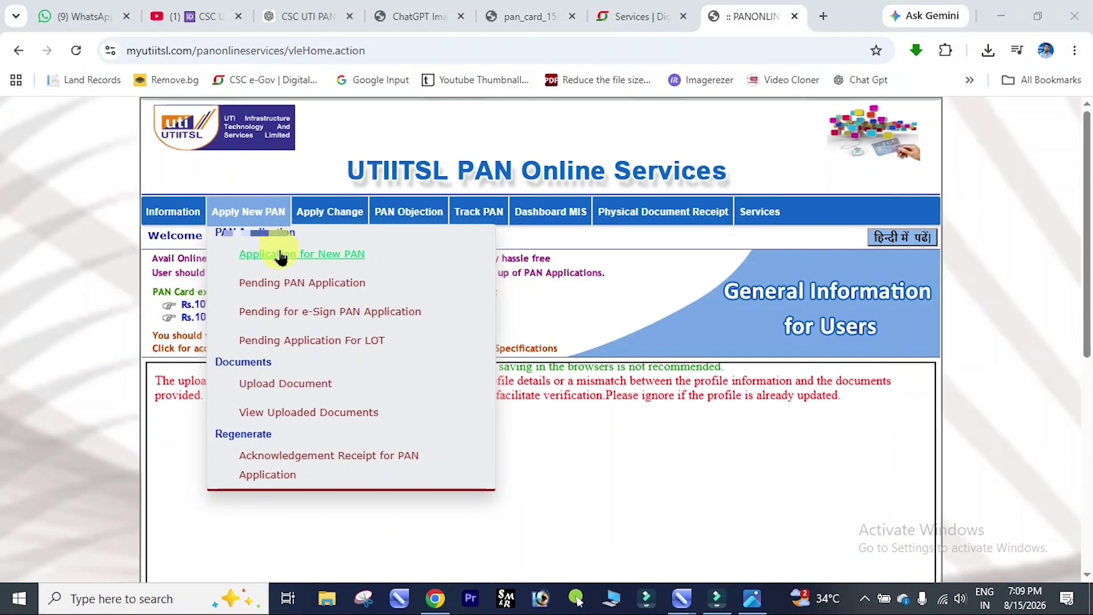
{"action": "left_click", "coordinate": [330, 258]}
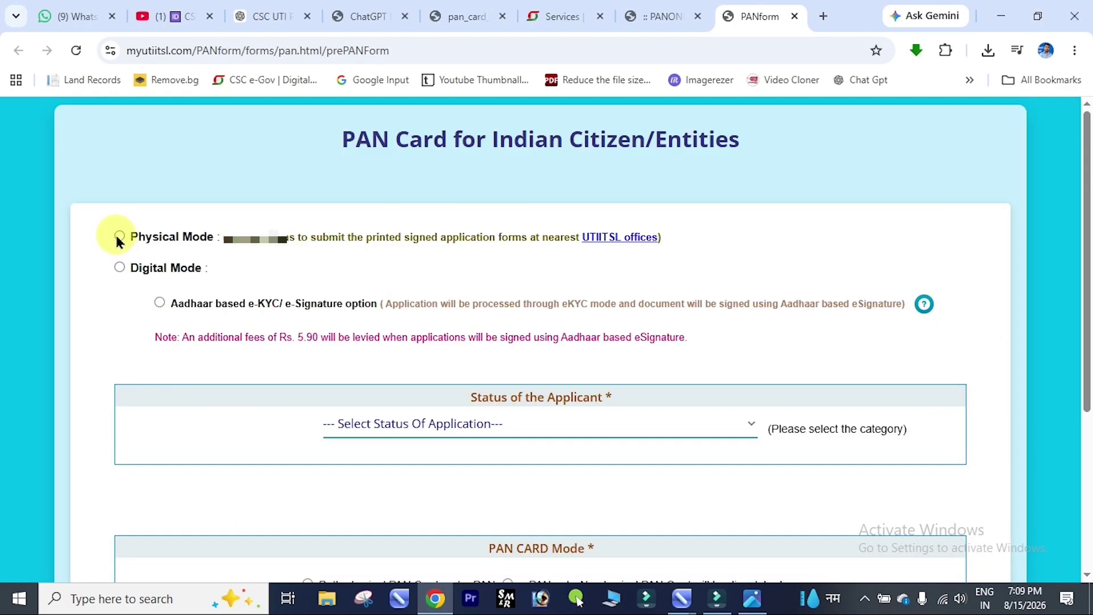
{"action": "left_click", "coordinate": [120, 237]}
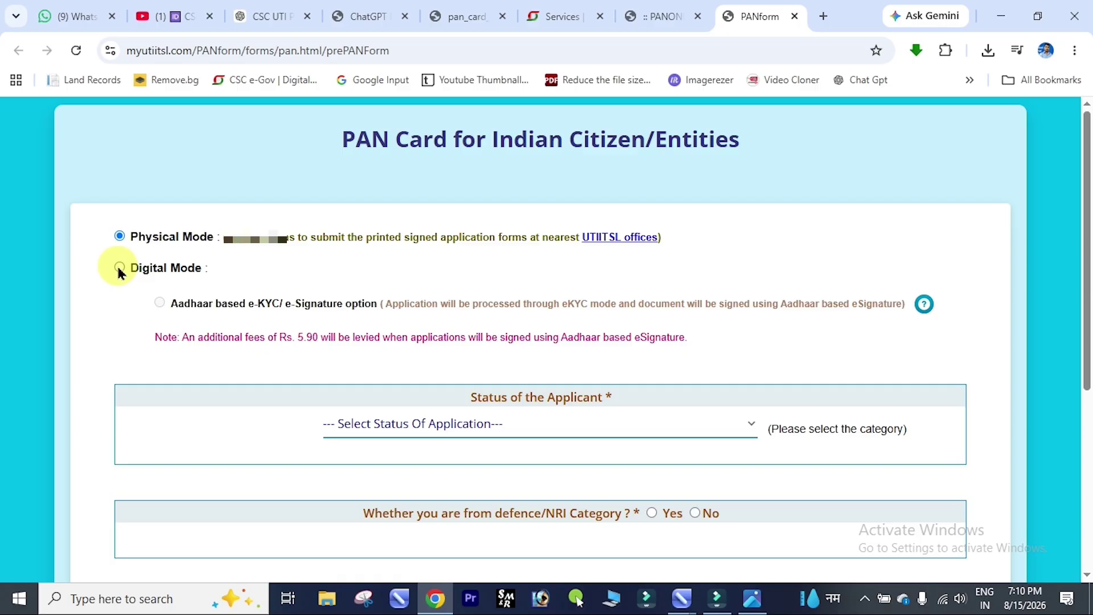
{"action": "left_click", "coordinate": [119, 268]}
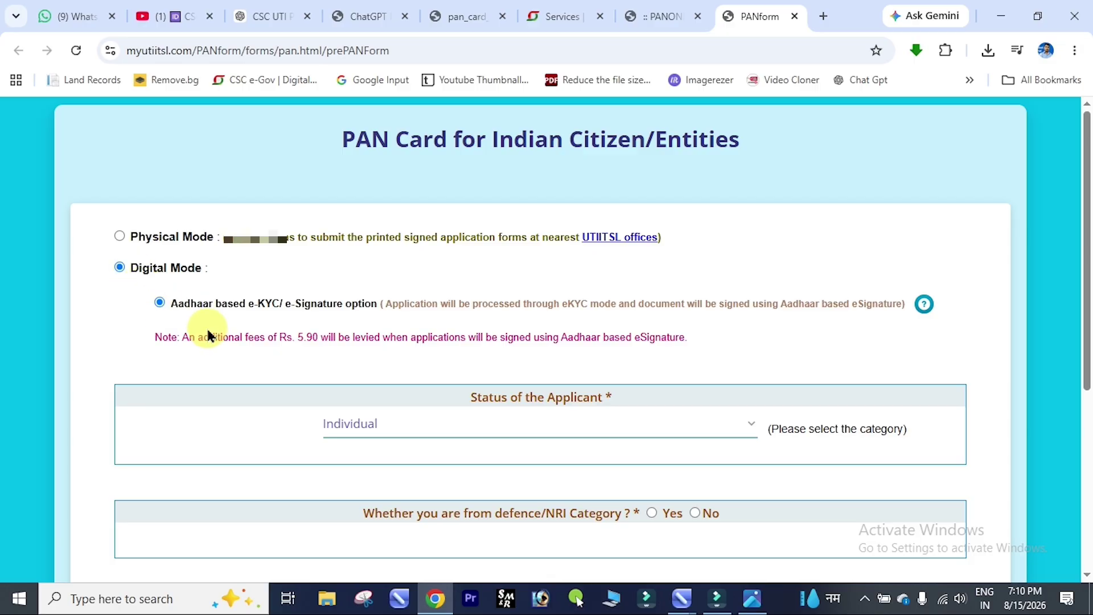
Answer No to the NRI question, request both physical PAN card and e-PAN, and submit
{"action": "scroll", "coordinate": [407, 433], "scroll_direction": "down", "scroll_amount": 1}
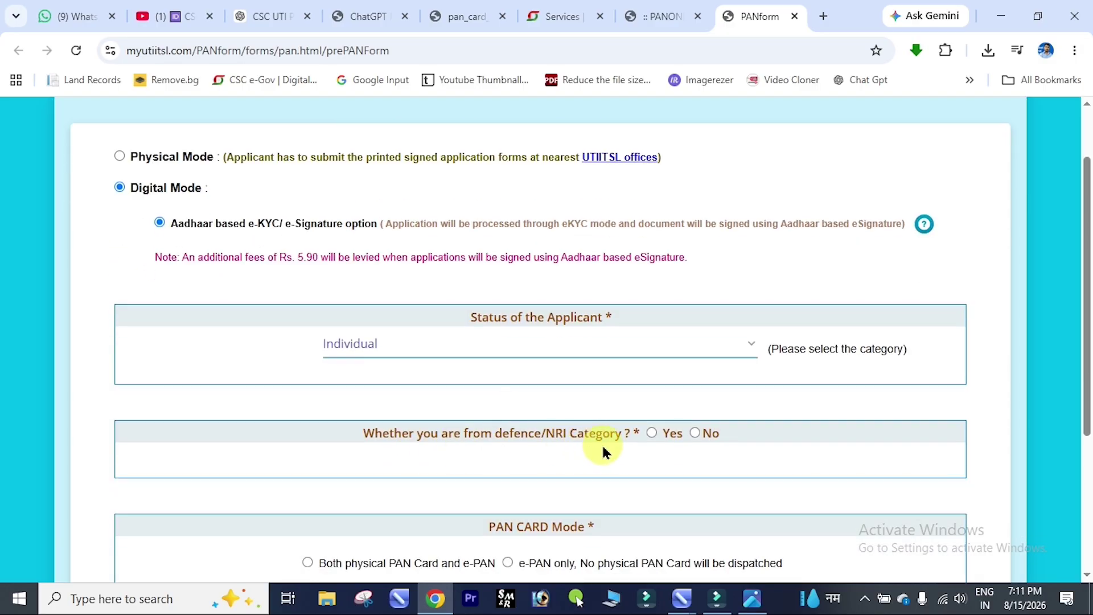
{"action": "left_click", "coordinate": [695, 433]}
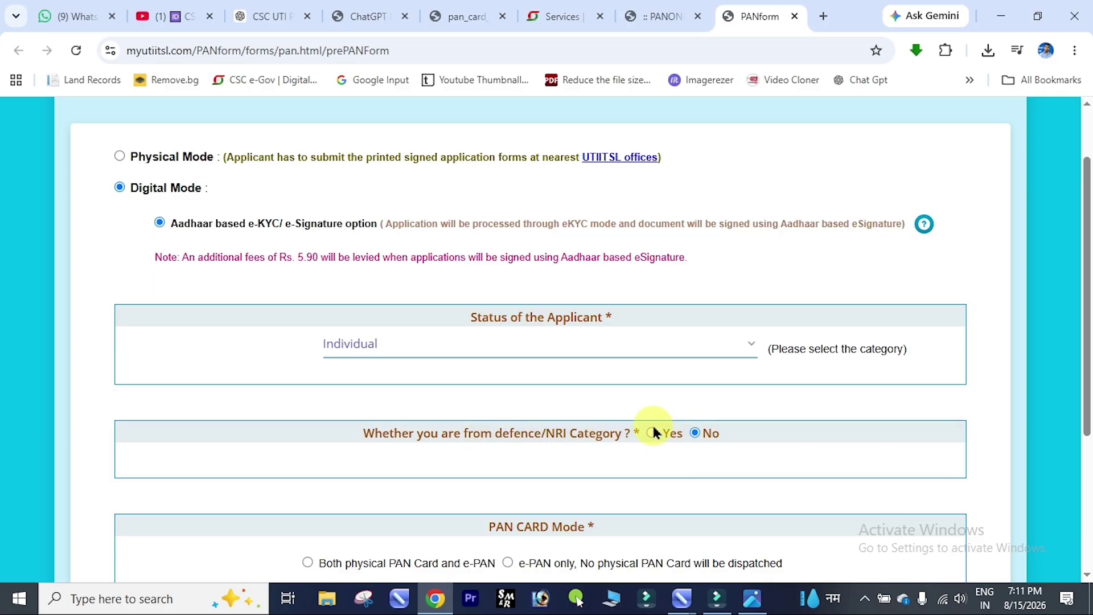
{"action": "scroll", "coordinate": [604, 441], "scroll_direction": "down", "scroll_amount": 2}
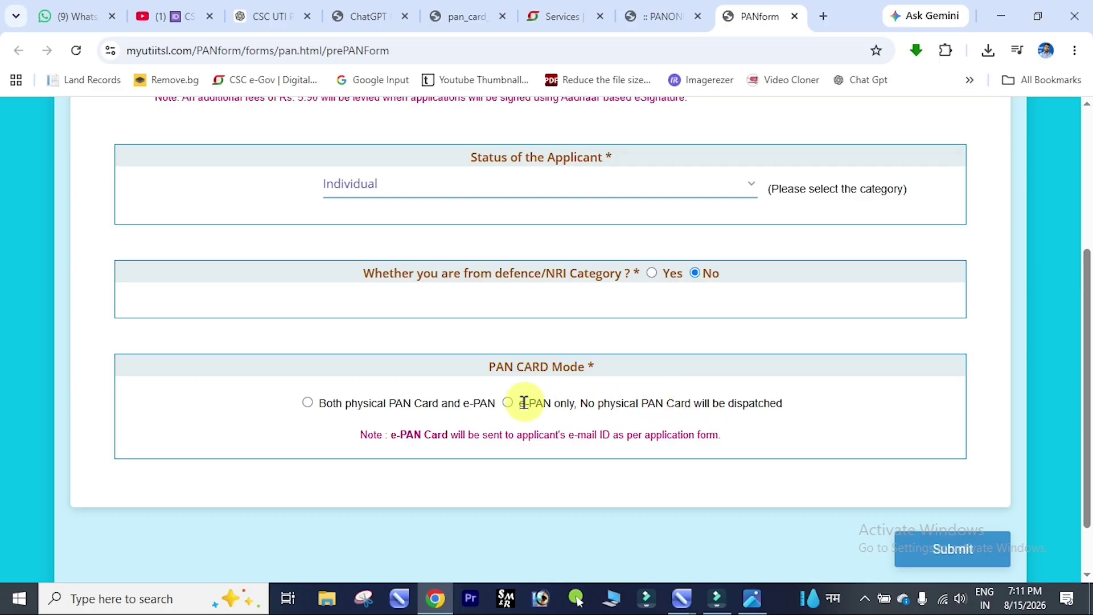
{"action": "left_click_drag", "start_coordinate": [519, 403], "coordinate": [770, 417]}
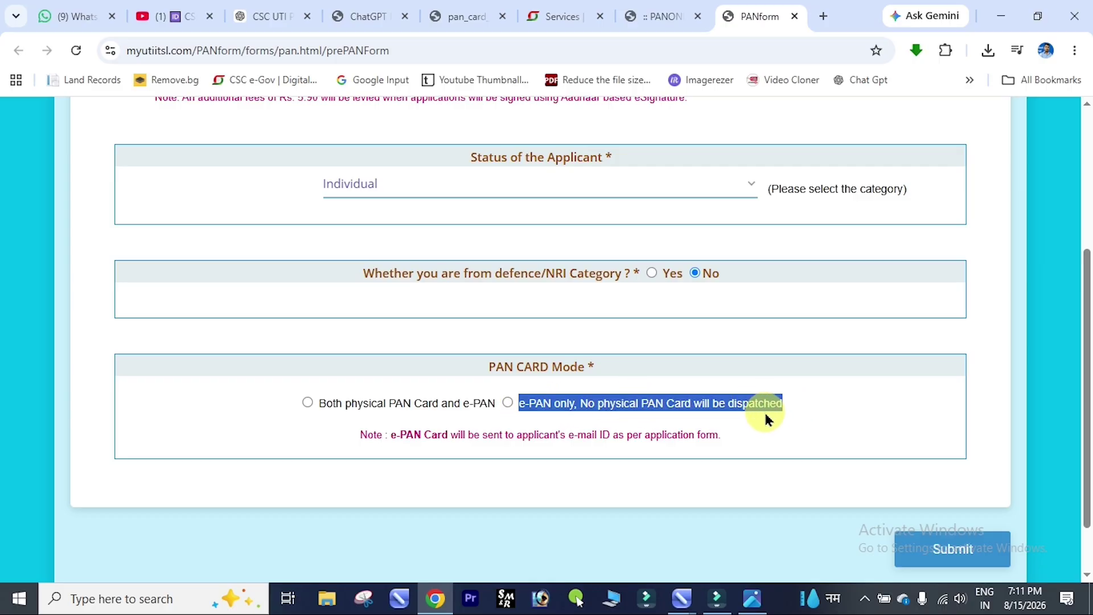
{"action": "left_click", "coordinate": [308, 403]}
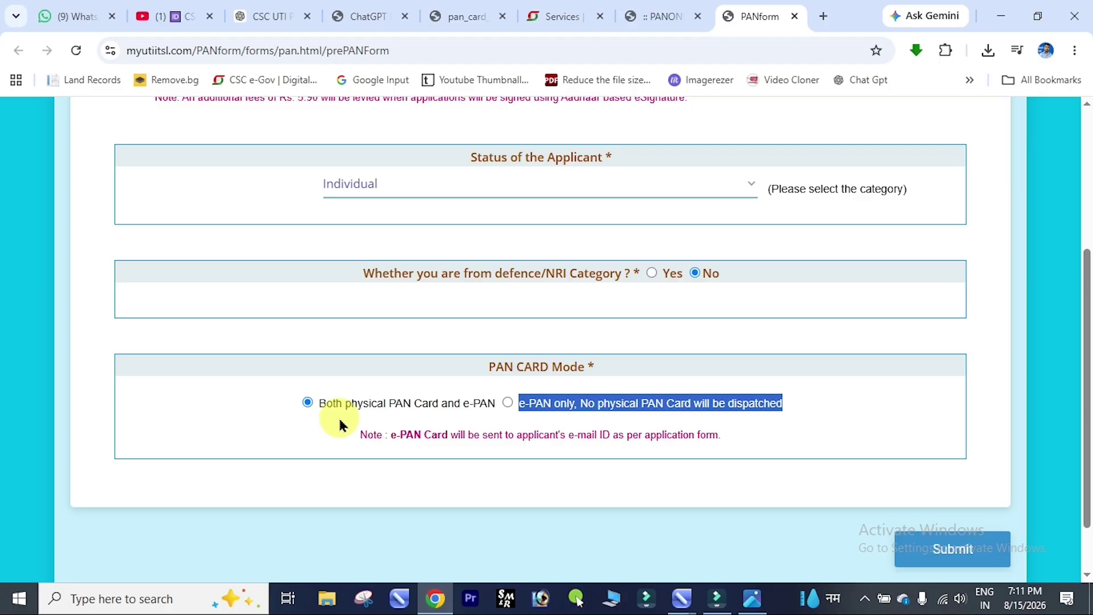
{"action": "left_click", "coordinate": [949, 549]}
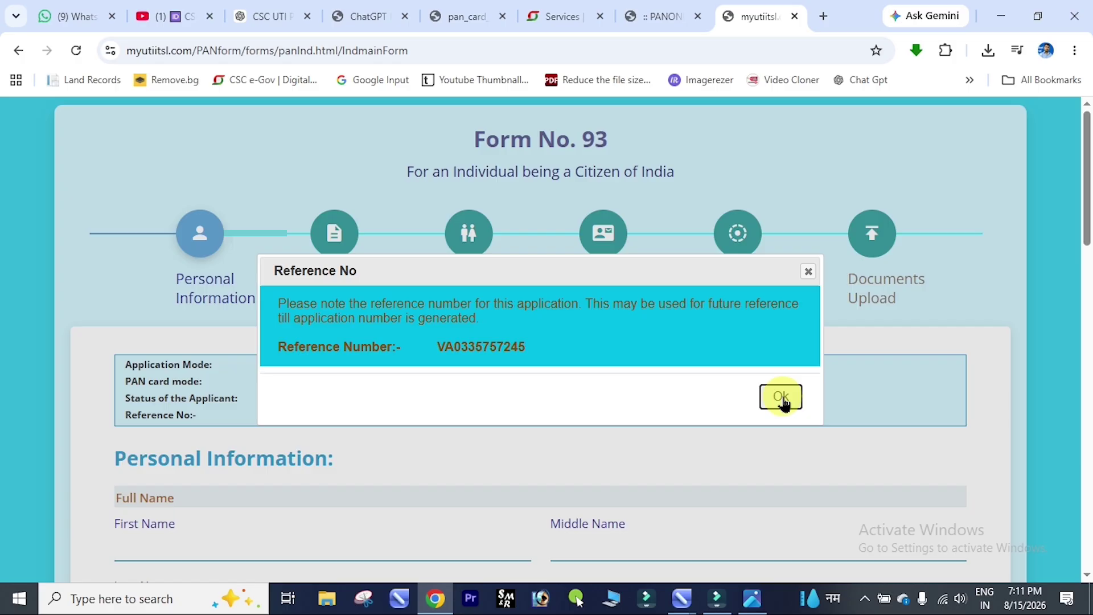
Acknowledge the reference number and scroll to Form No. 93's Personal Information section
{"action": "left_click", "coordinate": [781, 398]}
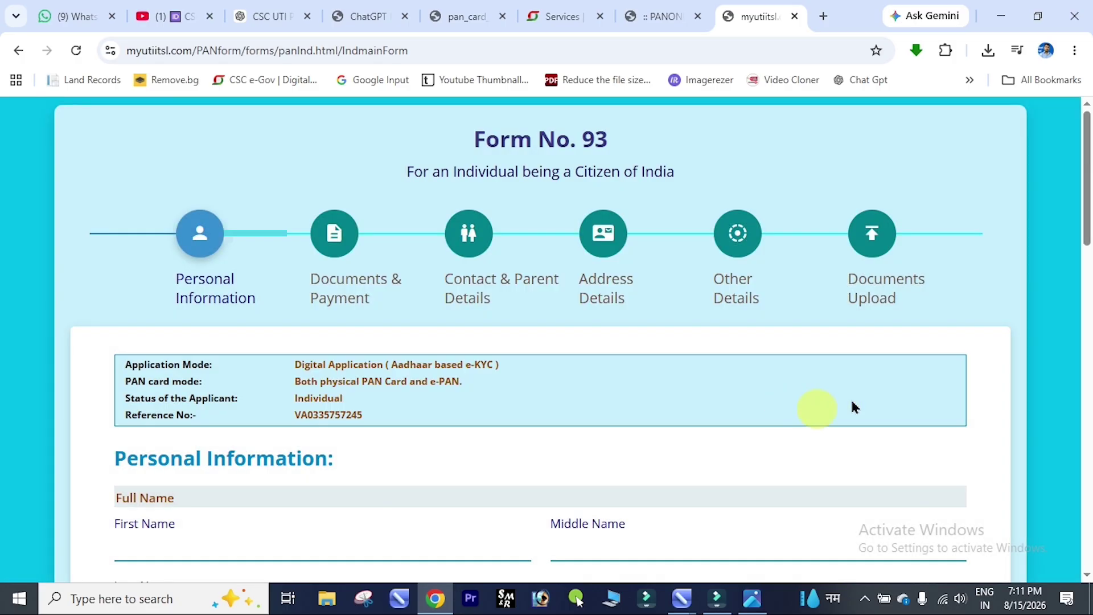
{"action": "scroll", "coordinate": [262, 281], "scroll_direction": "down", "scroll_amount": 4}
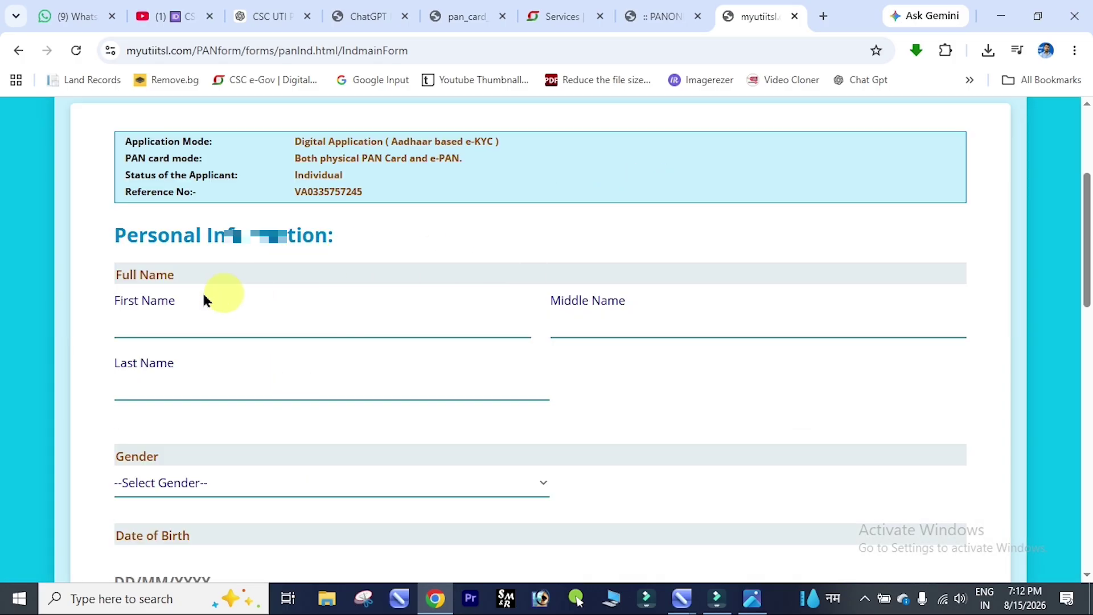